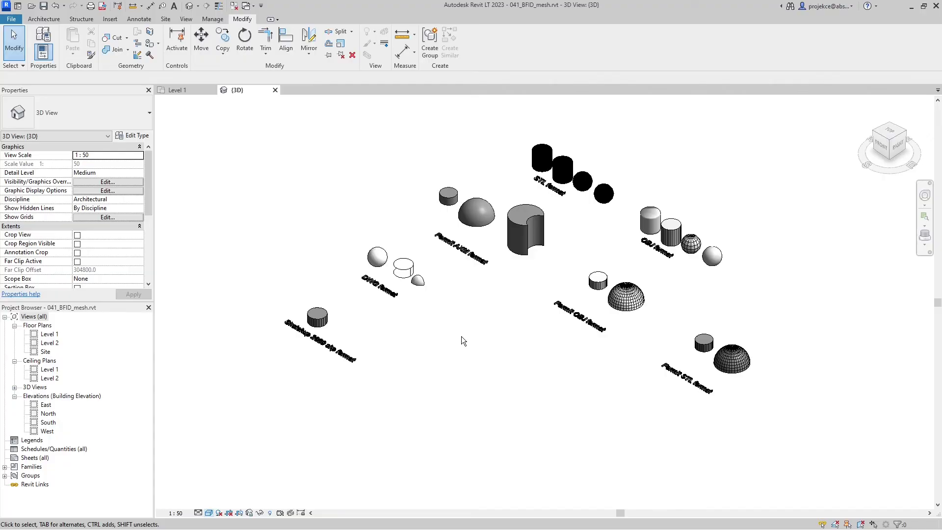
Step: Zoom into the STL meshes and switch the visual style to Wireframe, then Hidden Line
scroll(526, 294, "up", 5)
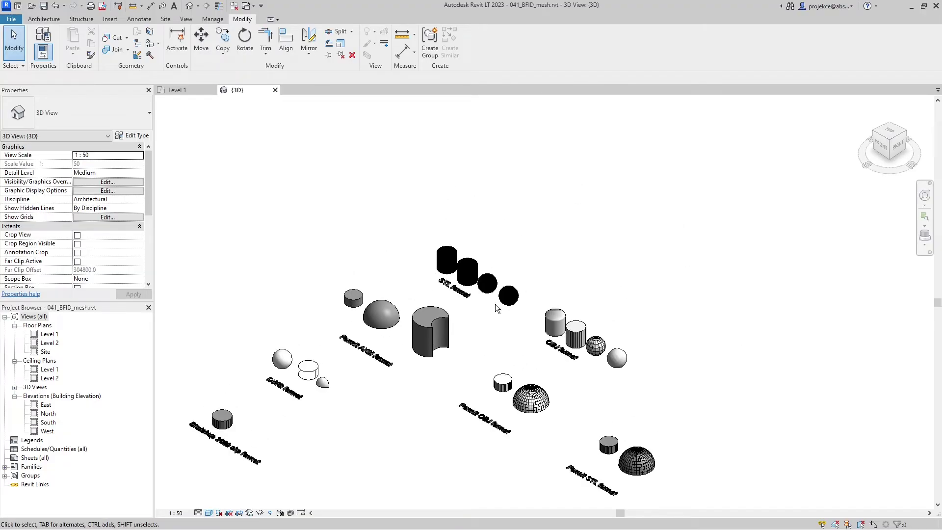
scroll(484, 304, "up", 4)
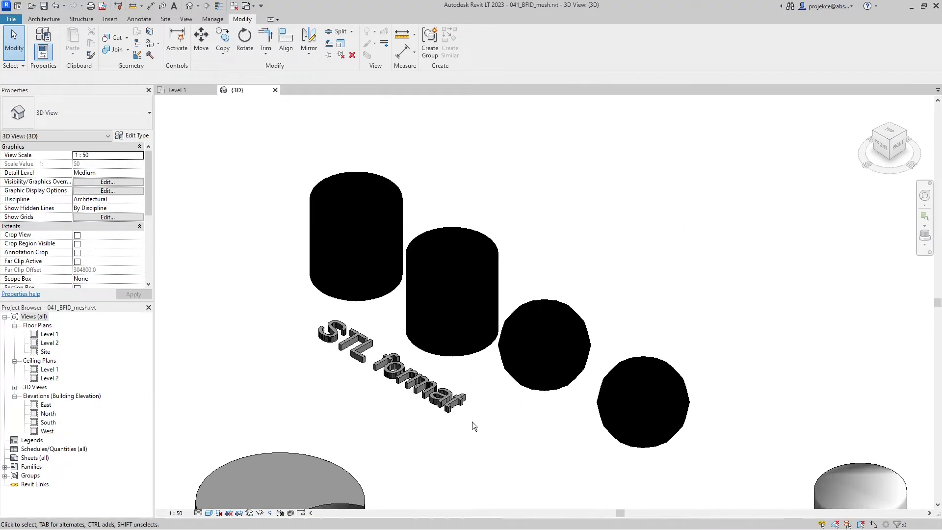
left_click(209, 513)
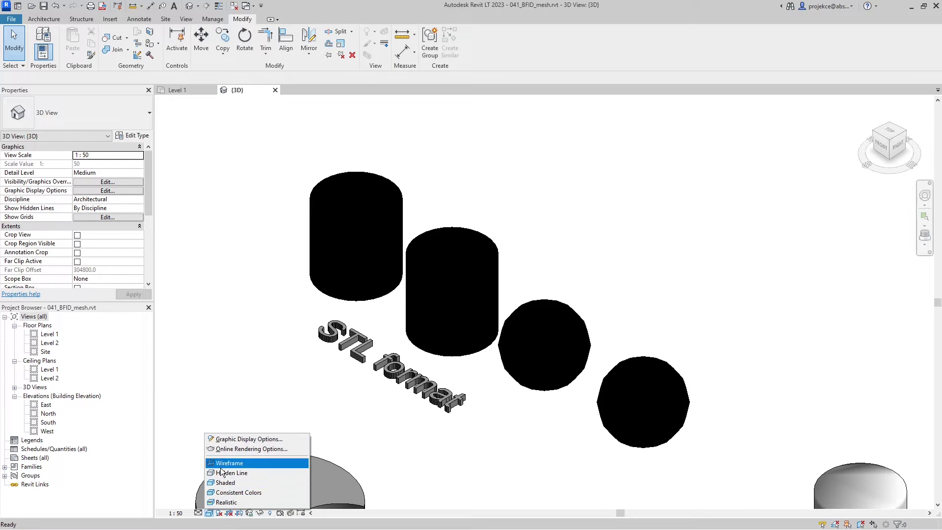
left_click(231, 461)
left_click(209, 513)
left_click(230, 472)
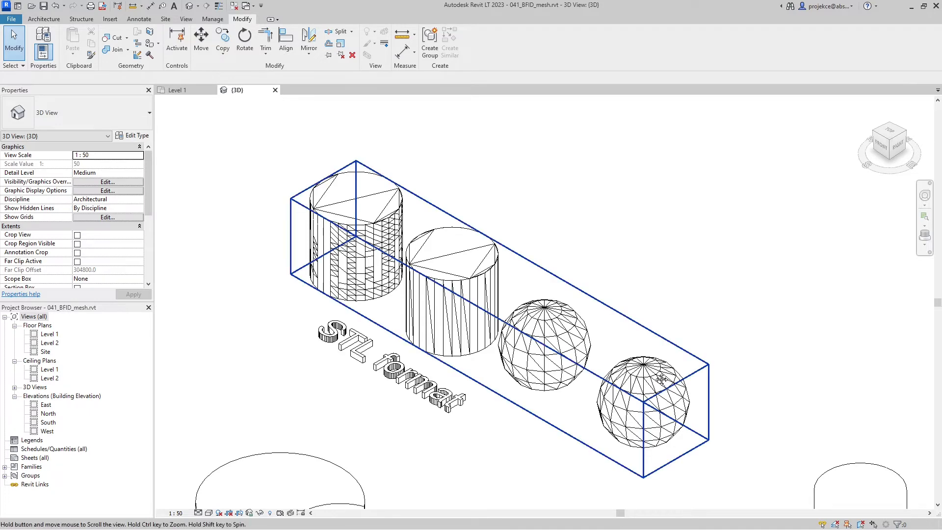
Step: Pan to the OBJ meshes and set the visual style back to Shaded to view them
middle_click_drag(395, 291, 415, 244)
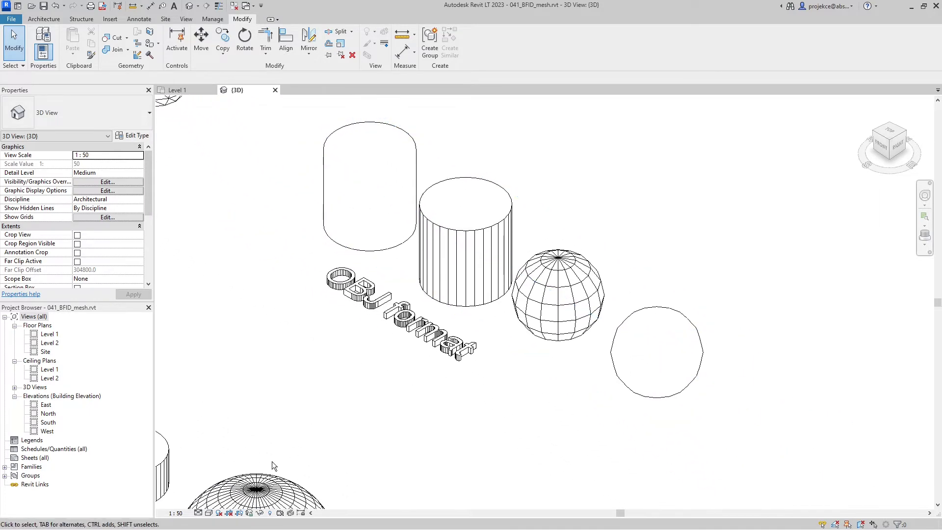
left_click(210, 512)
left_click(225, 482)
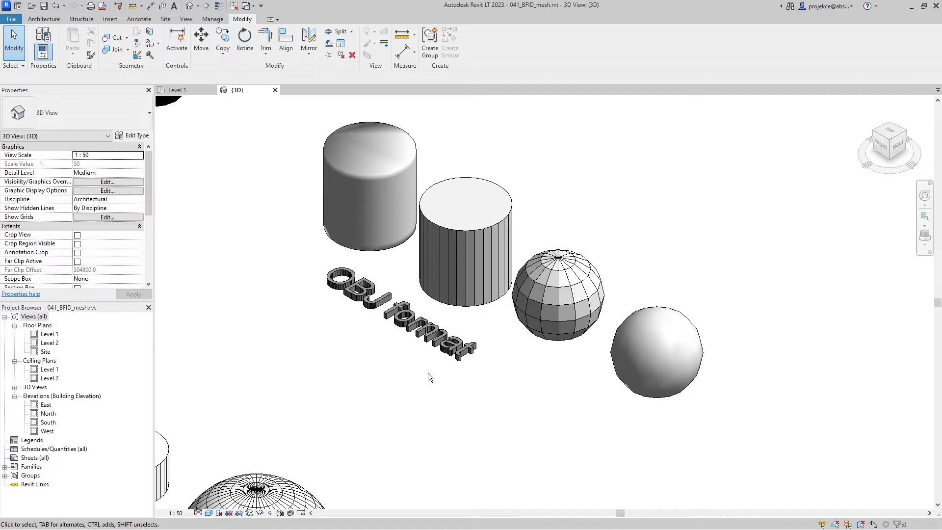
left_click(467, 286)
left_click(543, 314)
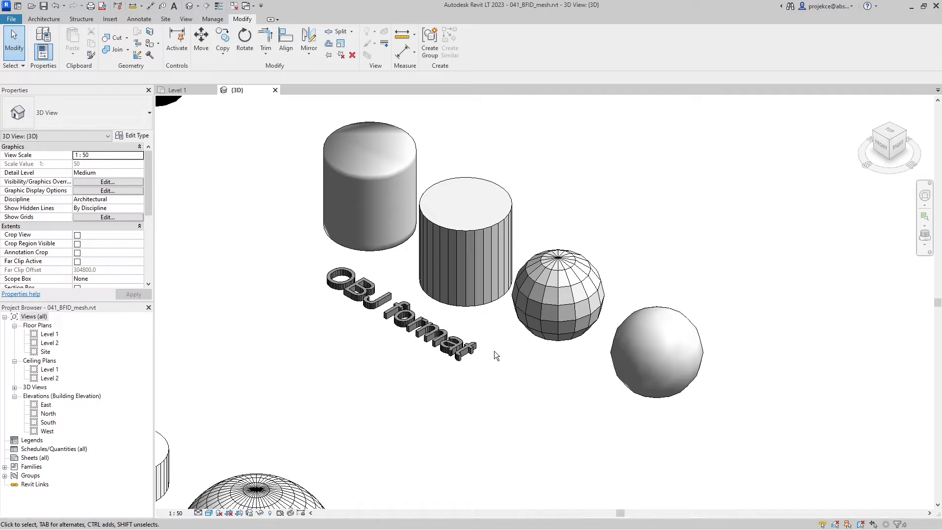
left_click(371, 190)
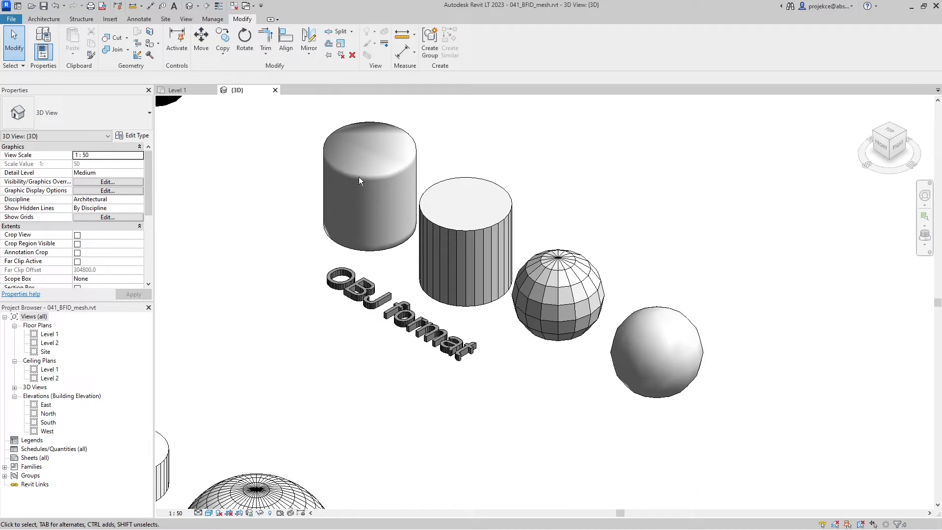
Step: Compare the STL and OBJ circles in the Level 1 plan, then return to {3D}
left_click(188, 91)
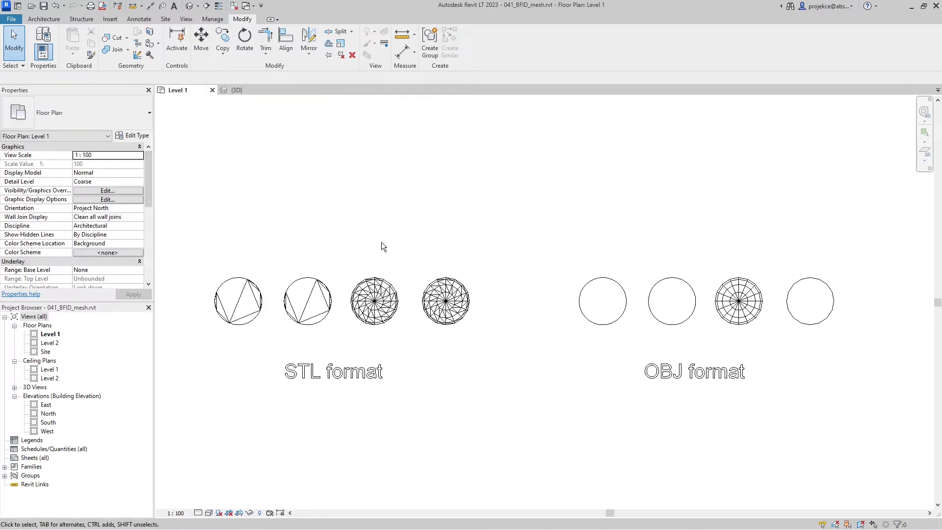
key("ctrl")
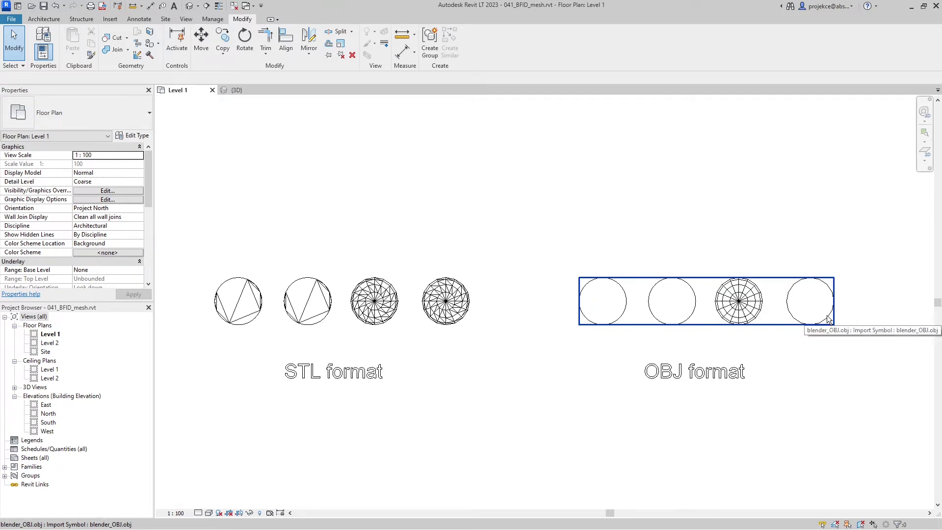
left_click(239, 92)
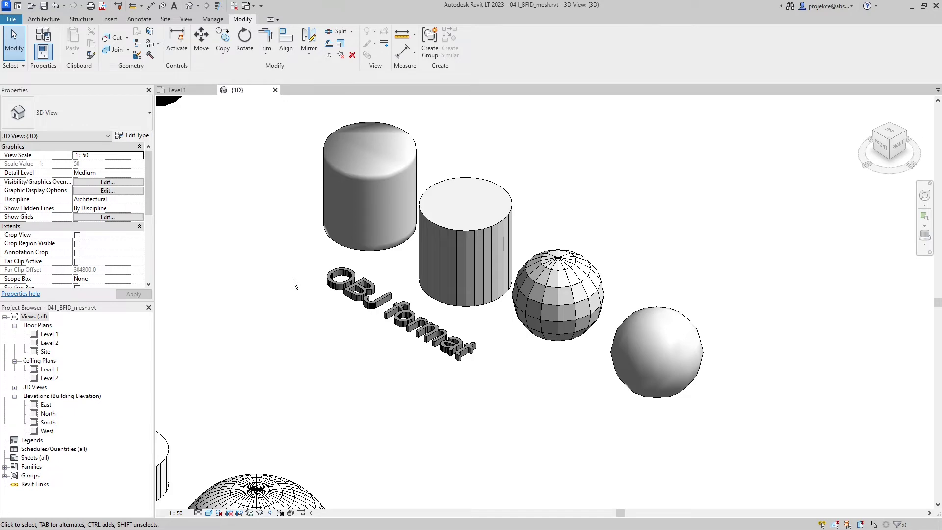
Step: Zoom out and pan past the FormIt AXM group to the FormIt OBJ and STL meshes
scroll(293, 279, "down", 4)
middle_click_drag(263, 301, 665, 330)
middle_click_drag(385, 331, 449, 388)
scroll(405, 351, "up", 2)
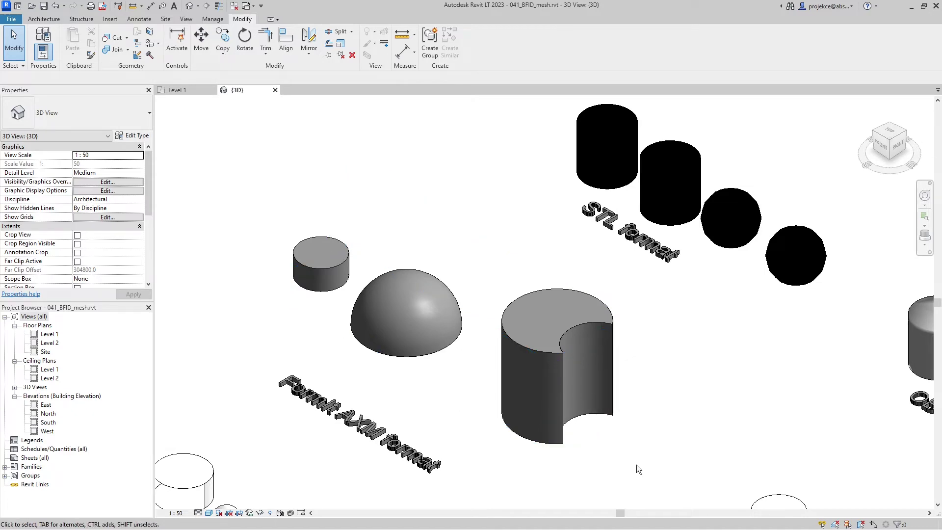
middle_click_drag(637, 464, 390, 283)
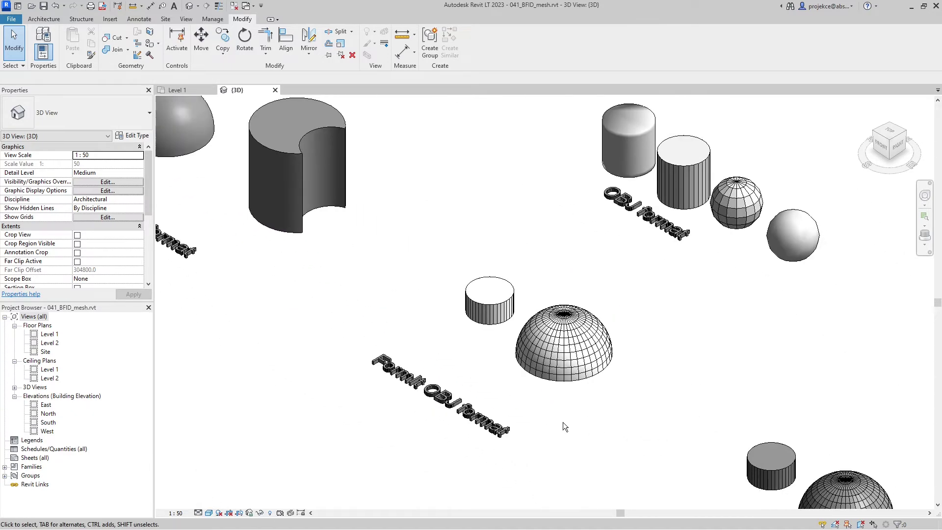
middle_click_drag(563, 423, 438, 330)
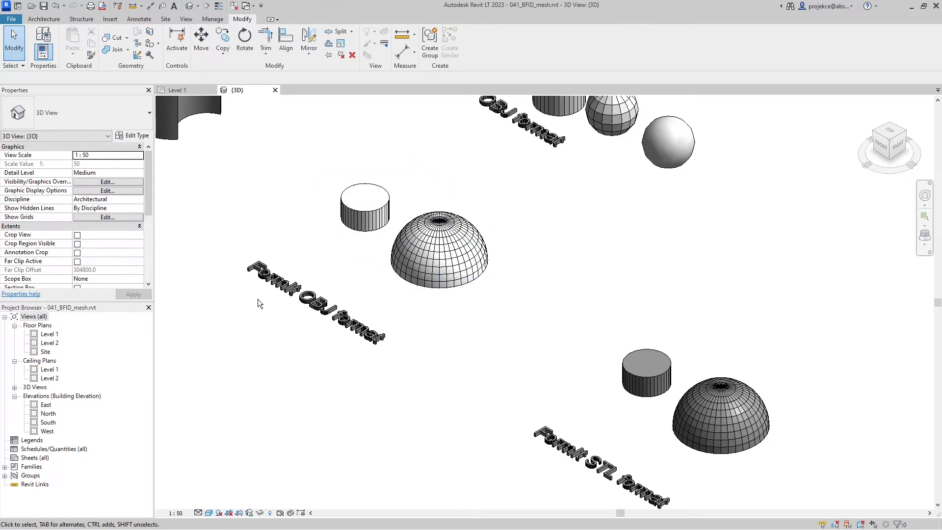
Step: Zoom out, then zoom in on the DWG-format sphere, cylinder and dome
scroll(257, 299, "down", 5)
scroll(372, 340, "up", 5)
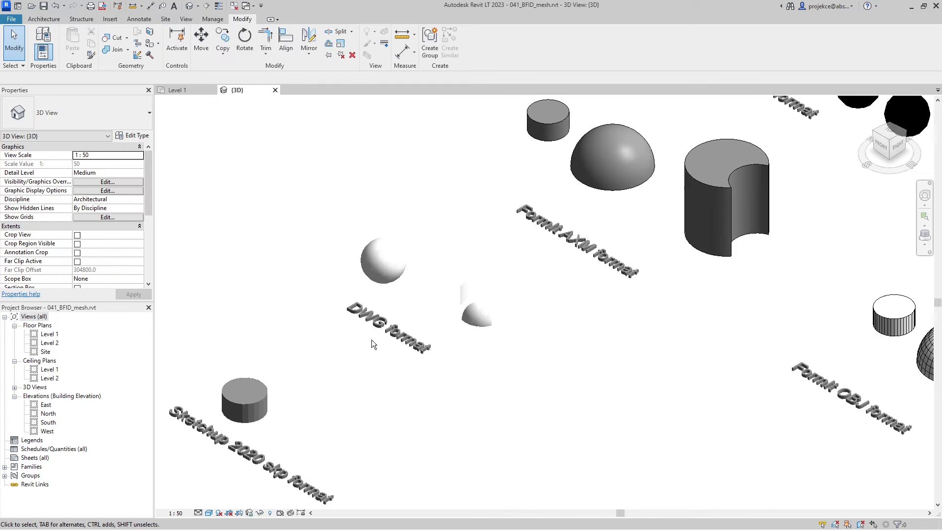
scroll(411, 302, "up", 5)
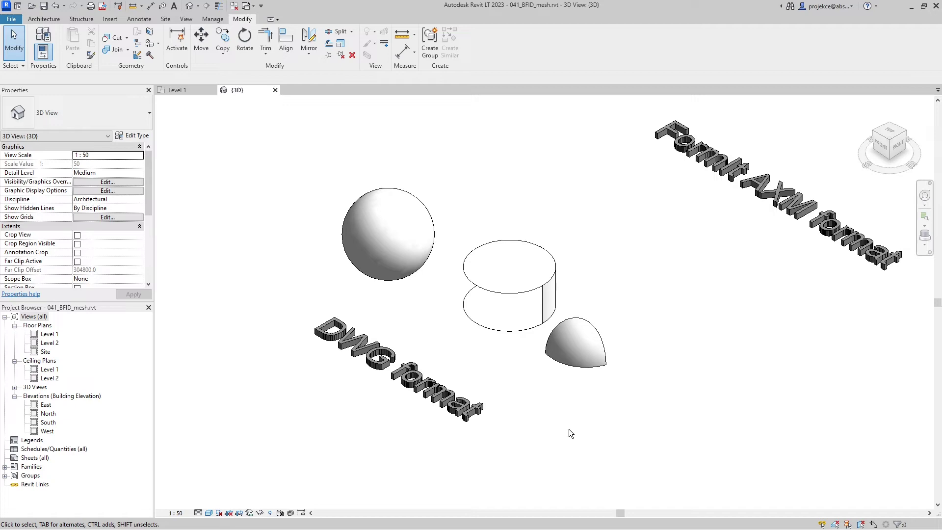
Step: Zoom and pan to the Sketchup 2020 skp cylinder and select it
scroll(303, 297, "down", 3)
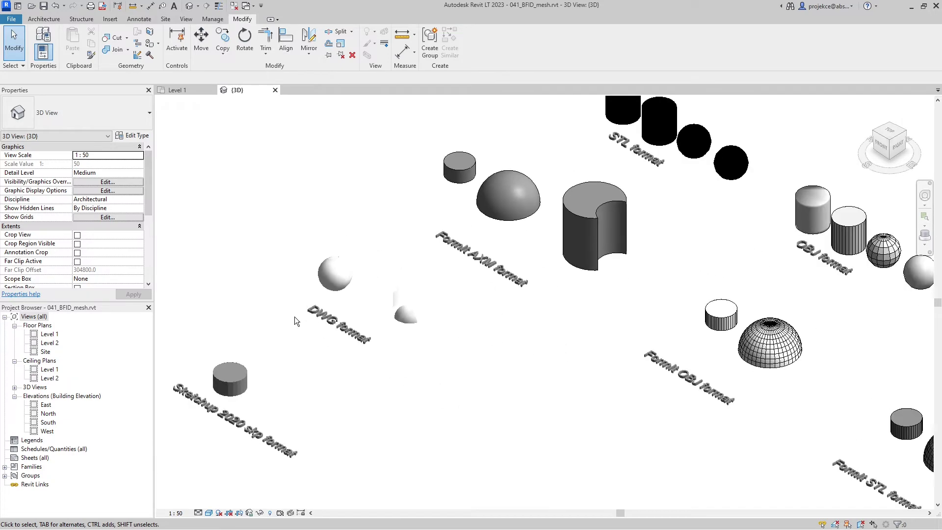
middle_click_drag(301, 303, 428, 239)
scroll(336, 329, "up", 5)
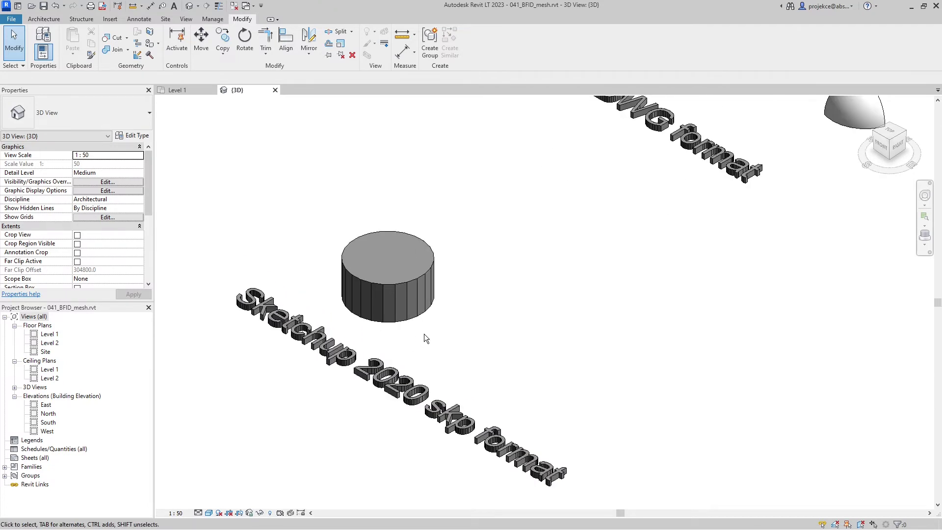
left_click(413, 304)
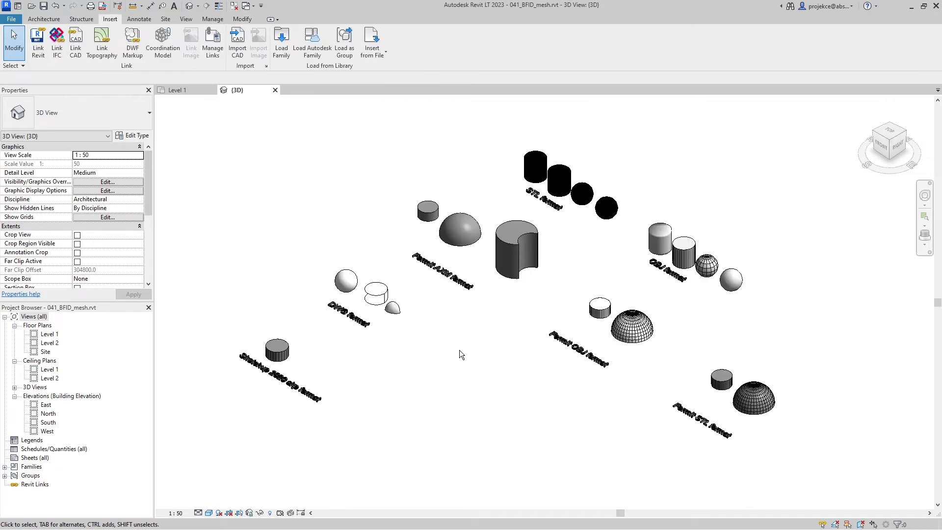
left_click(513, 259)
right_click(513, 259)
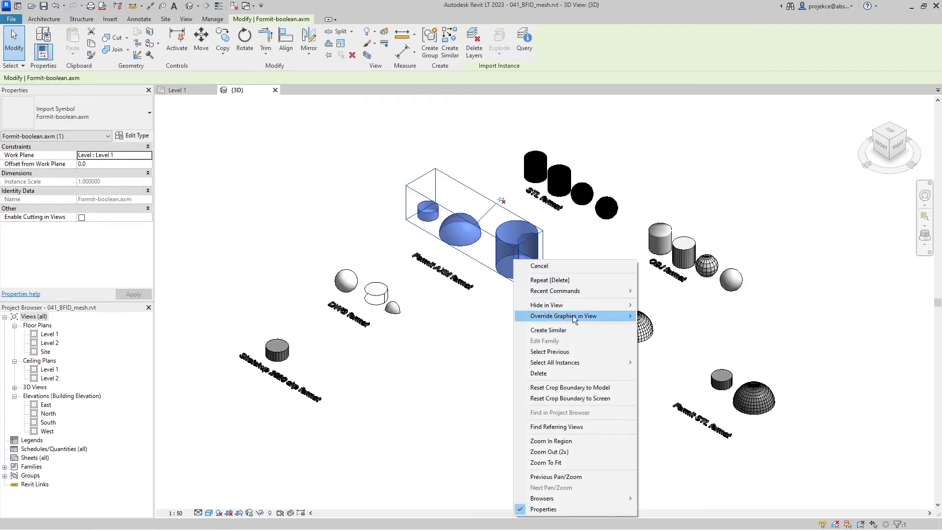
mouse_move(576, 316)
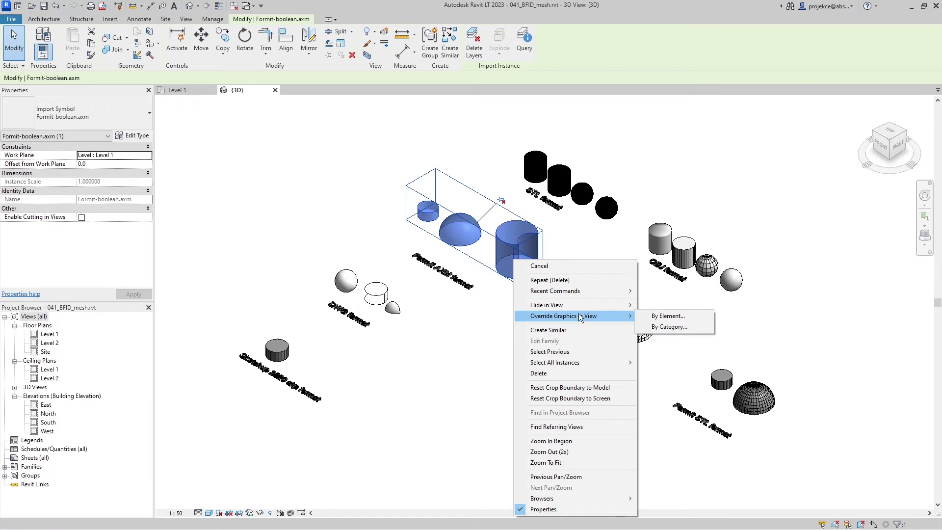
left_click(653, 316)
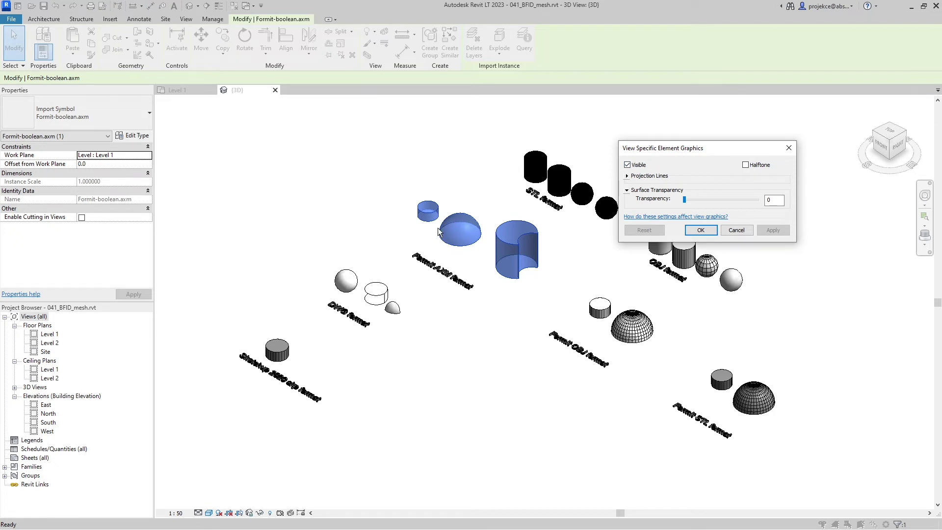
left_click(627, 176)
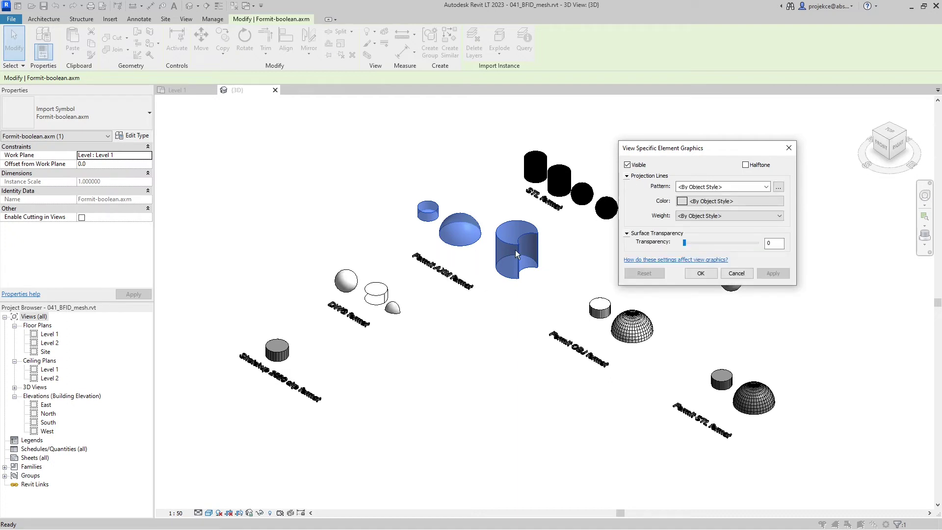
key("Escape")
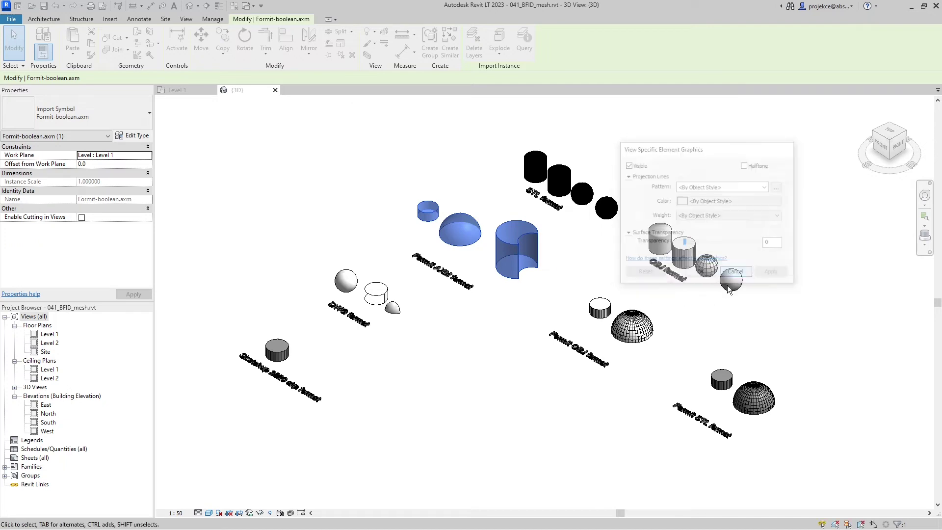
key("Escape")
left_click(696, 259)
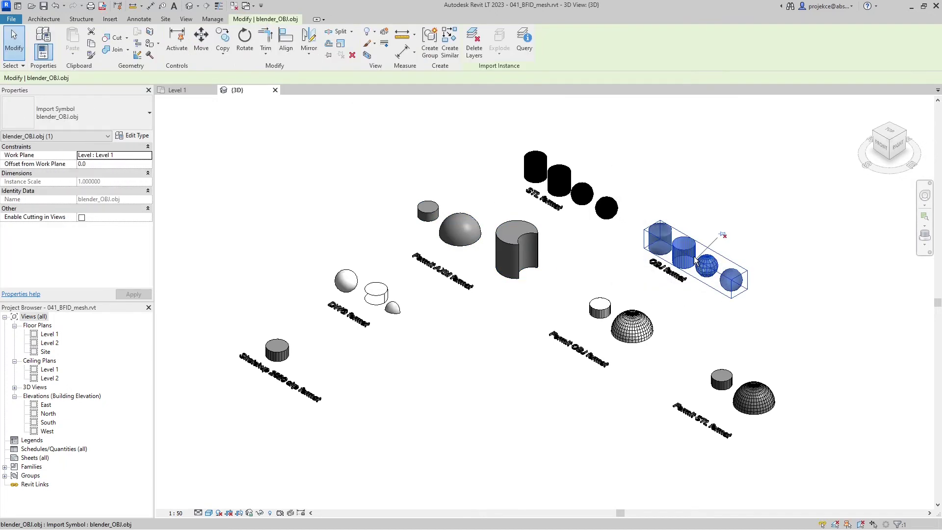
right_click(694, 257)
mouse_move(782, 314)
left_click(829, 312)
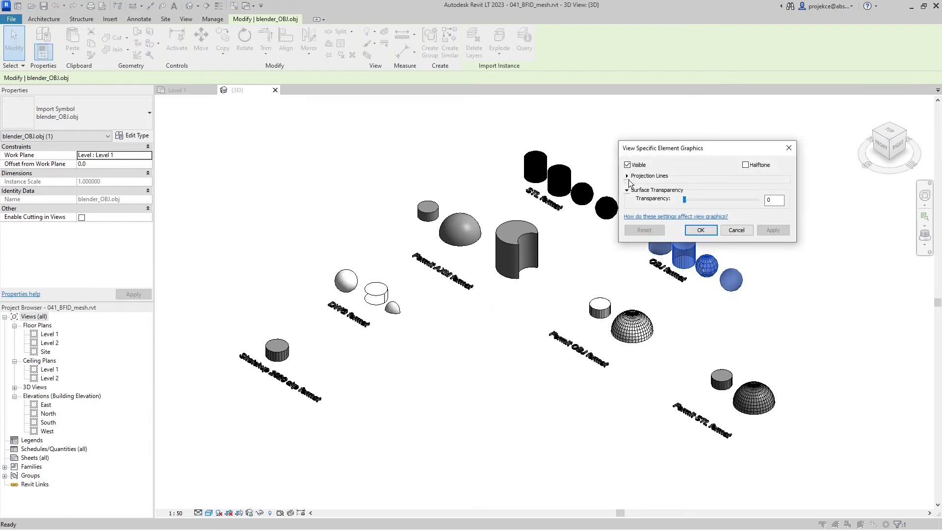
left_click(732, 230)
left_click(611, 249)
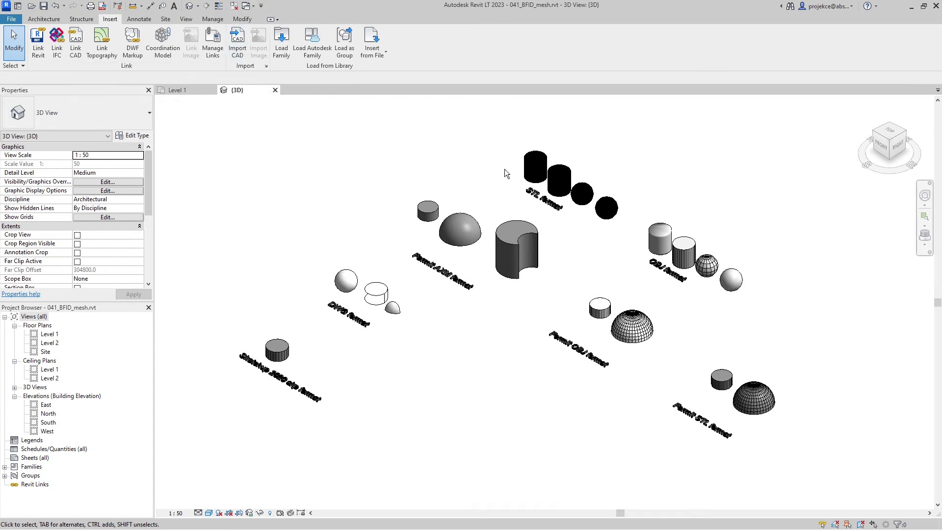
Step: Delete the STL-format shapes and import blender_OBJ.obj with meter units in their place
left_click(553, 175)
key("Delete")
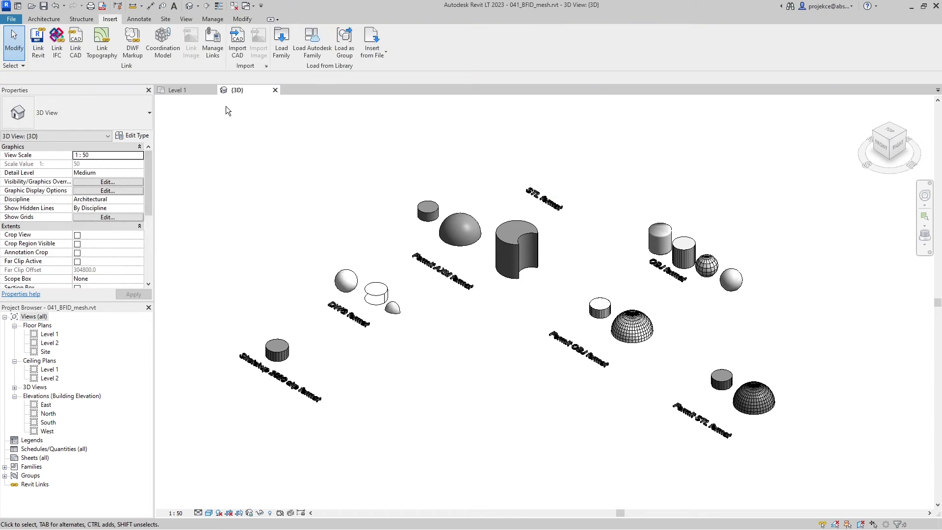
left_click(237, 42)
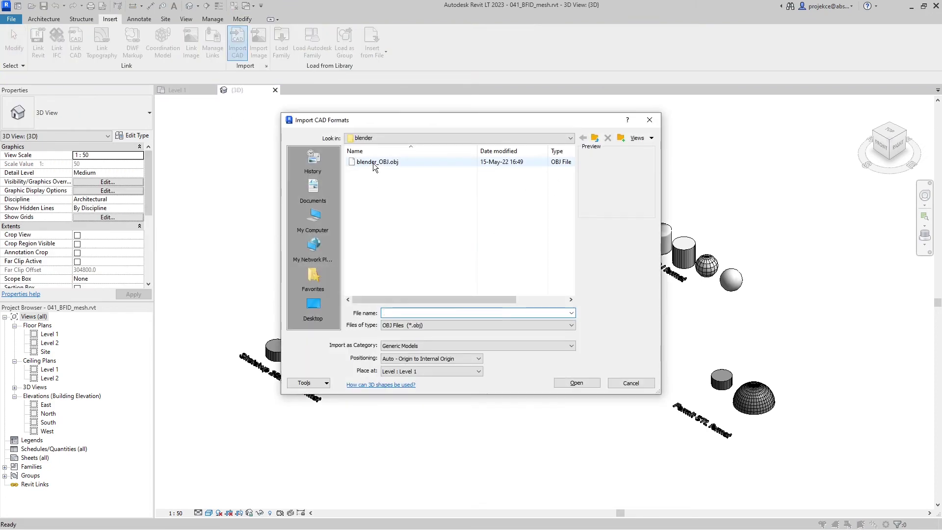
left_click(375, 162)
left_click(576, 383)
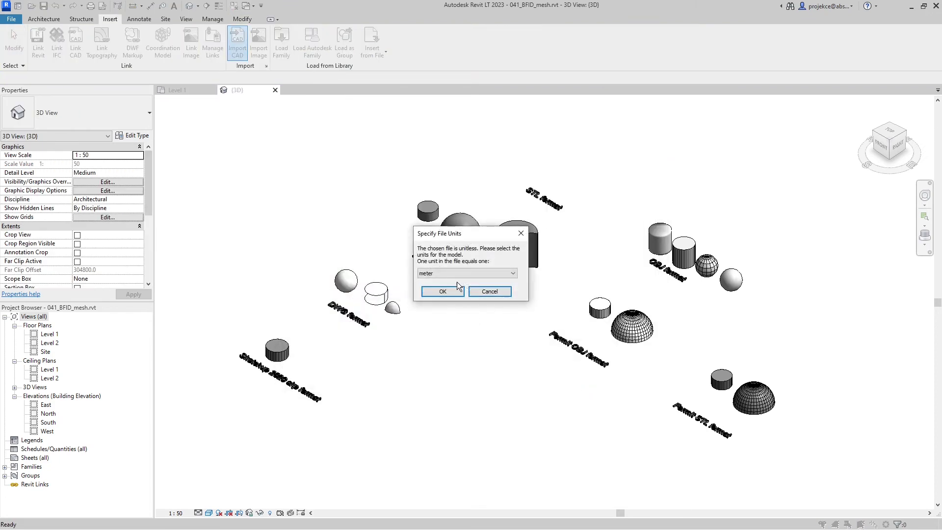
left_click(444, 291)
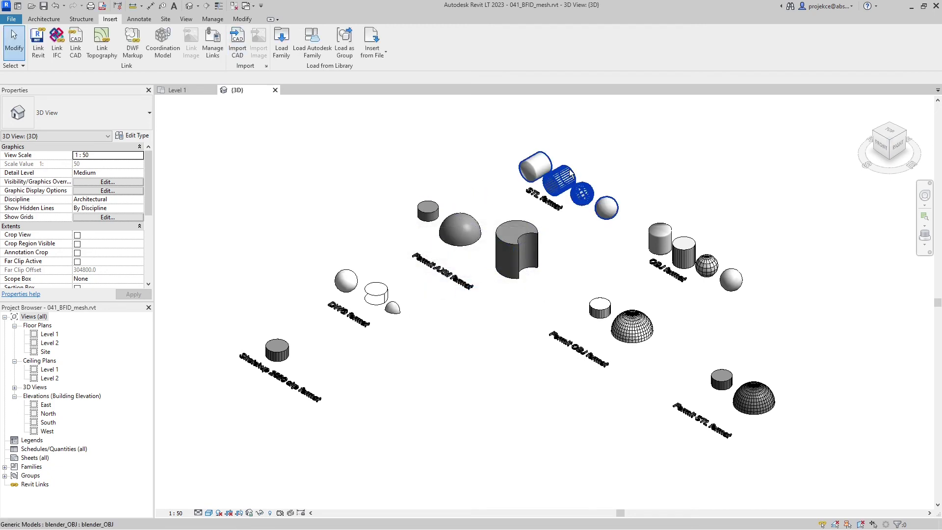
Step: Override the blender_OBJ mesh in this view with a red <Solid fill> foreground surface pattern
left_click(561, 184)
right_click(561, 181)
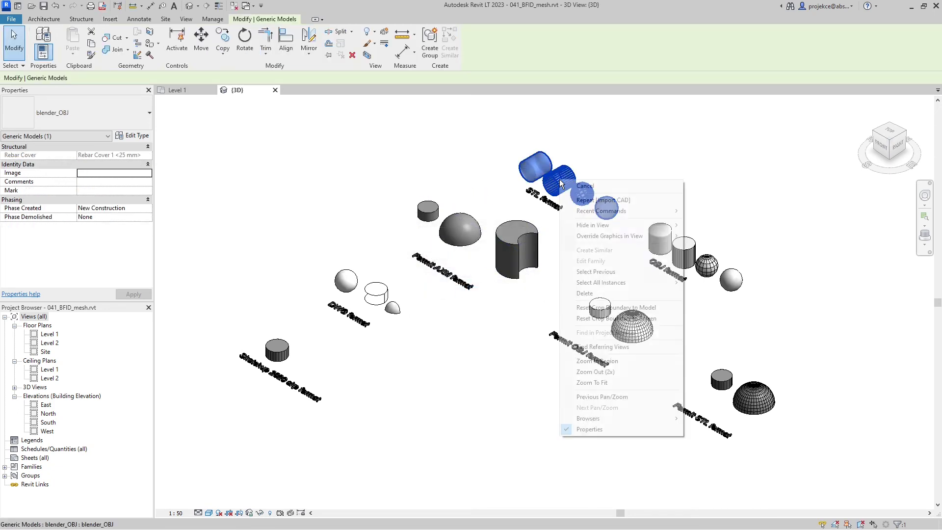
mouse_move(619, 237)
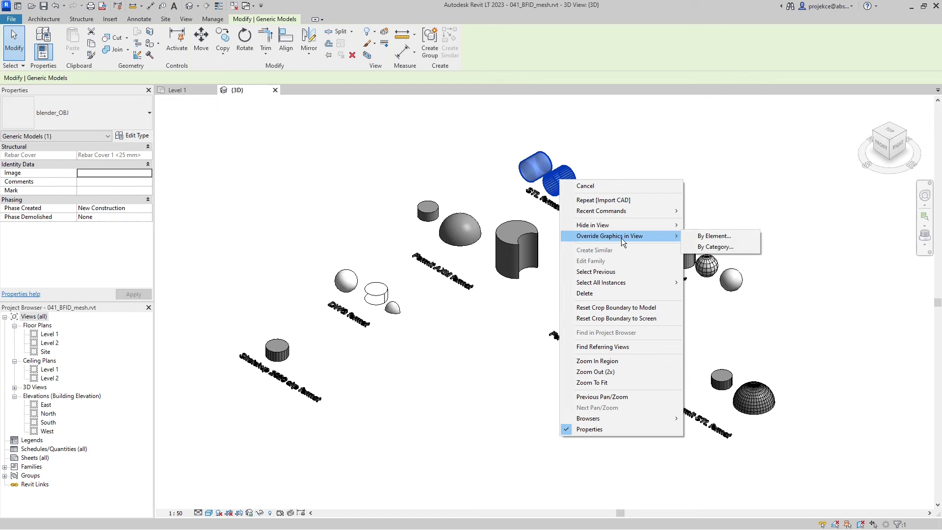
left_click(726, 235)
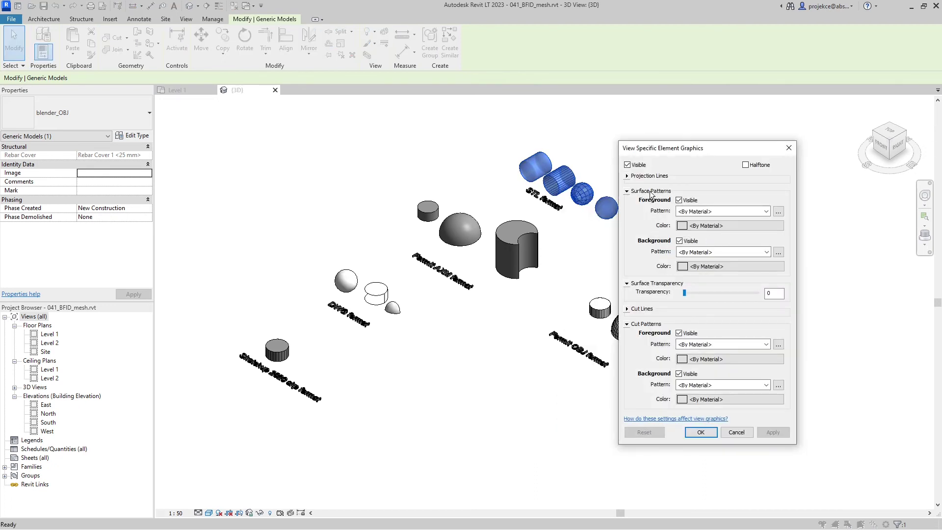
left_click(766, 211)
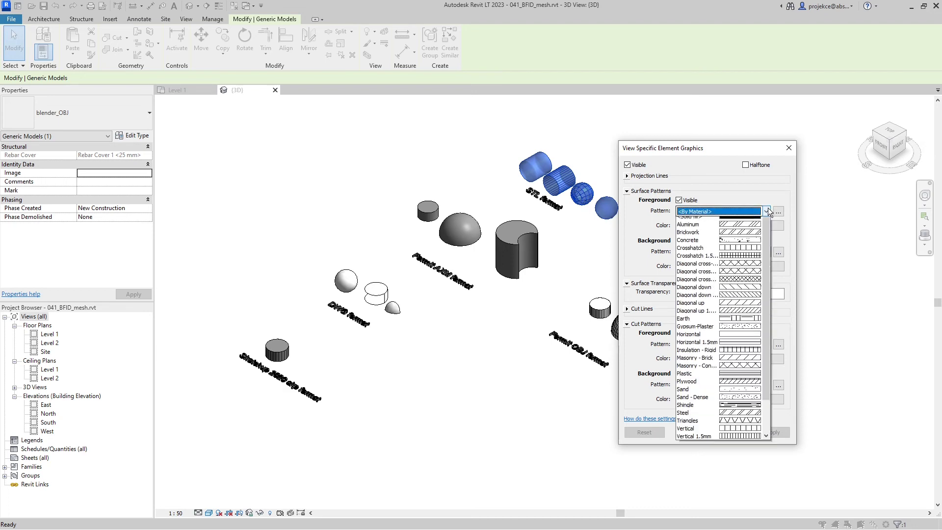
left_click(737, 233)
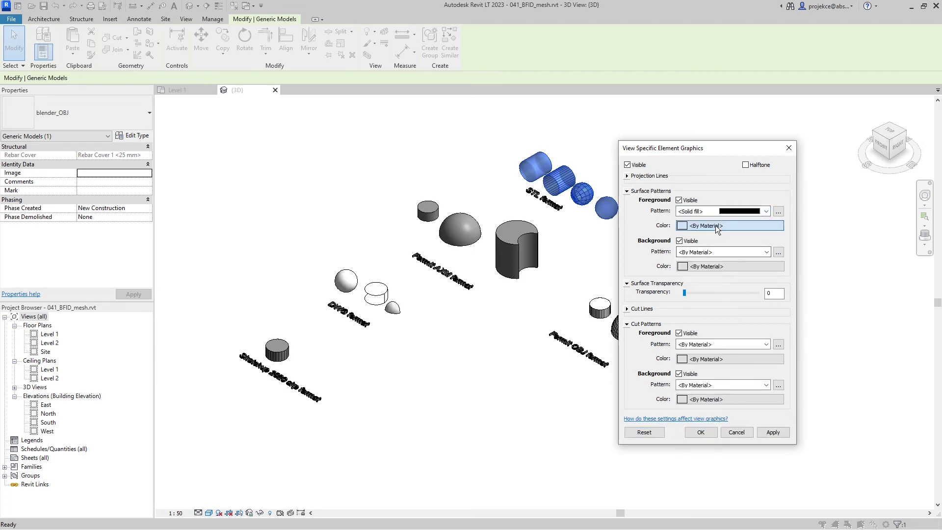
left_click(715, 225)
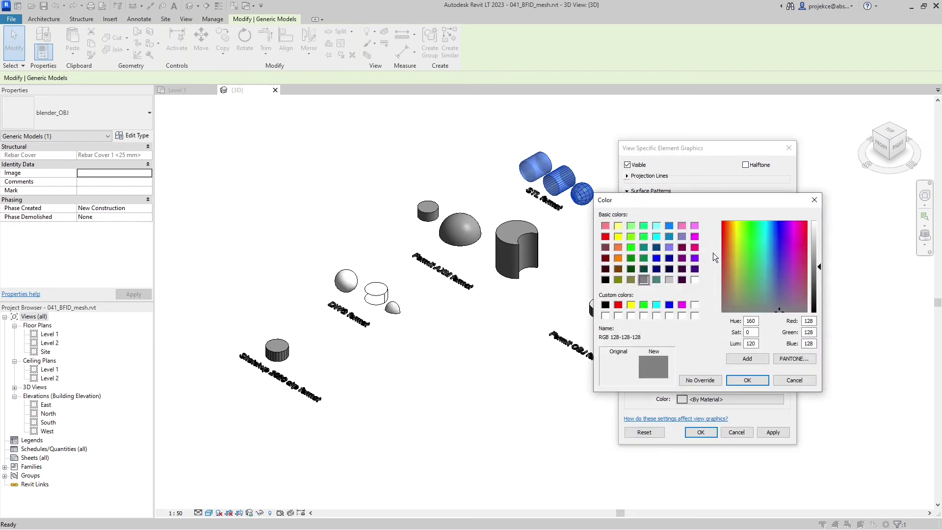
left_click(618, 305)
left_click(732, 378)
left_click(700, 432)
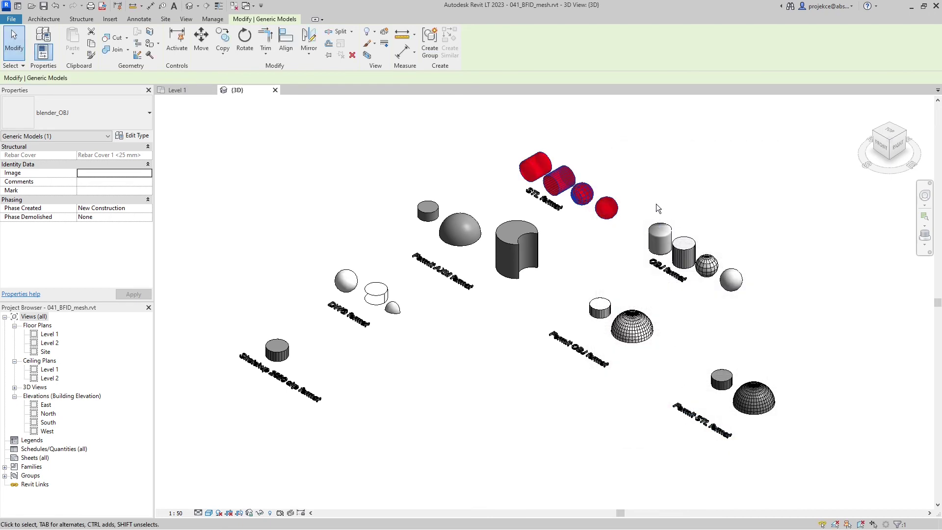
left_click(655, 205)
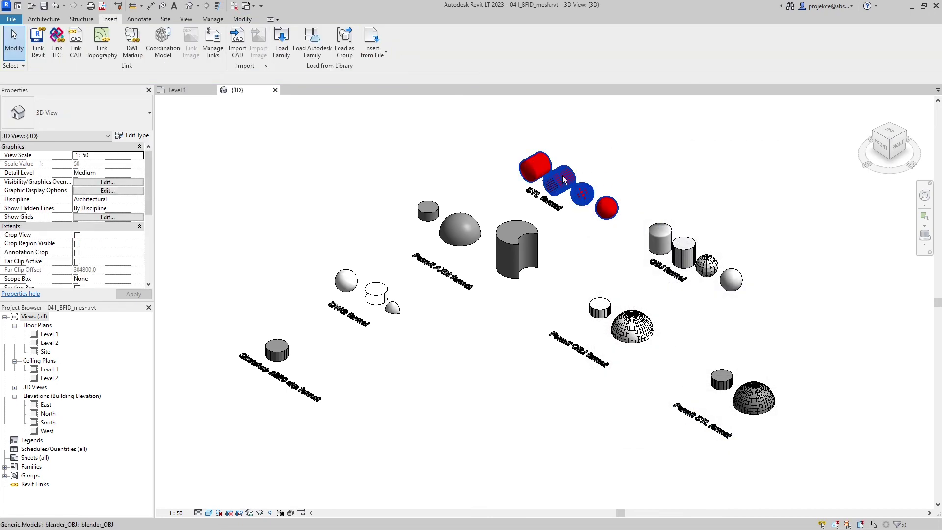